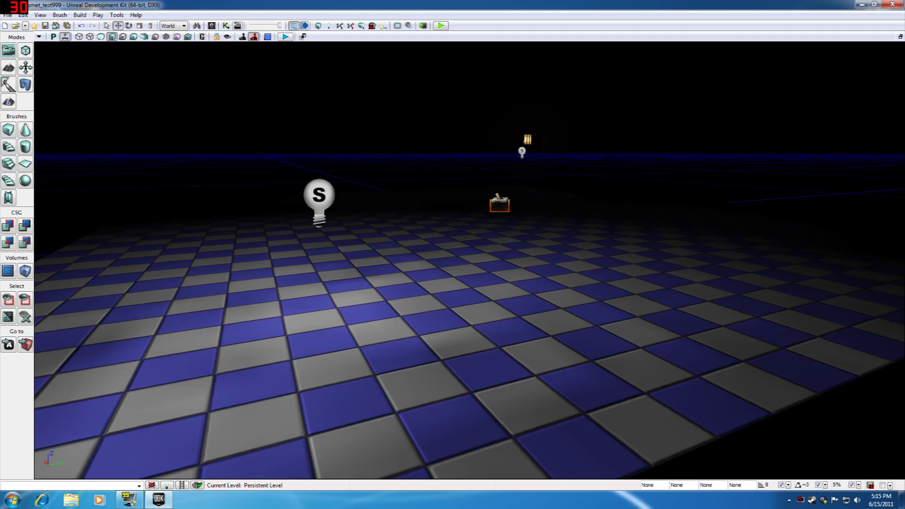
Step: Play the level from a floor spot, walk toward the pickup box, then stop the test
{"action": "right_click", "coordinate": [385, 366]}
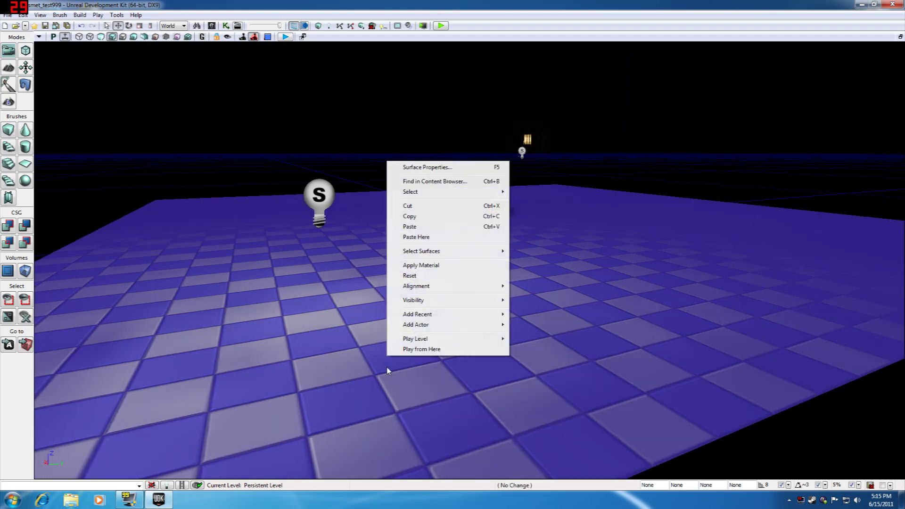
{"action": "left_click", "coordinate": [415, 352]}
{"action": "key", "text": "w"}
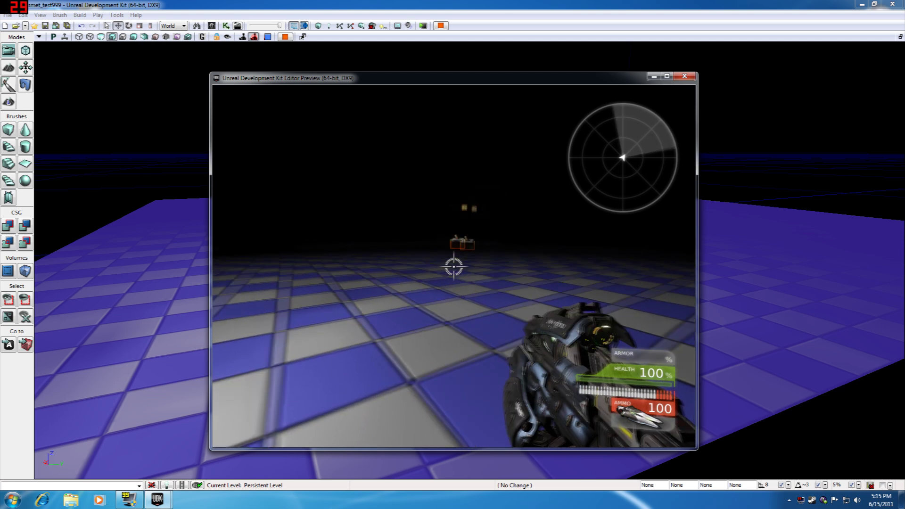
{"action": "key", "text": "w"}
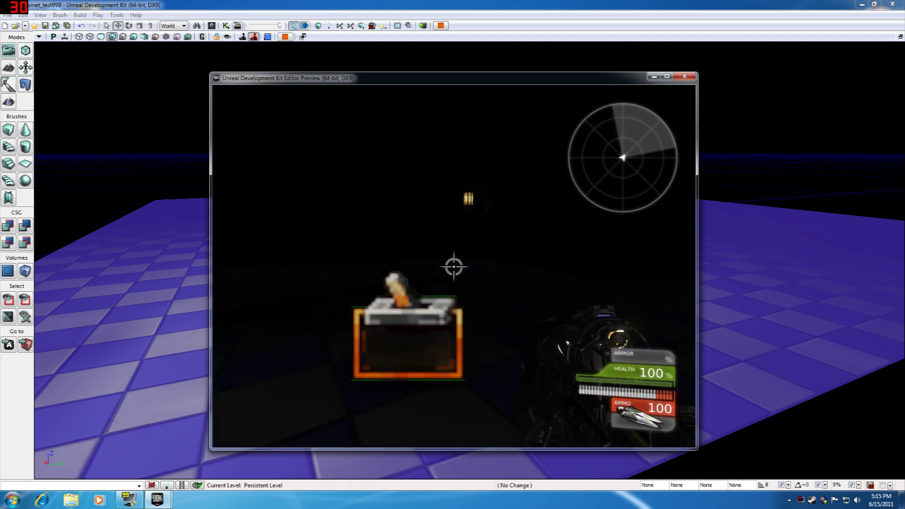
{"action": "key", "text": "w"}
{"action": "key", "text": "w"}
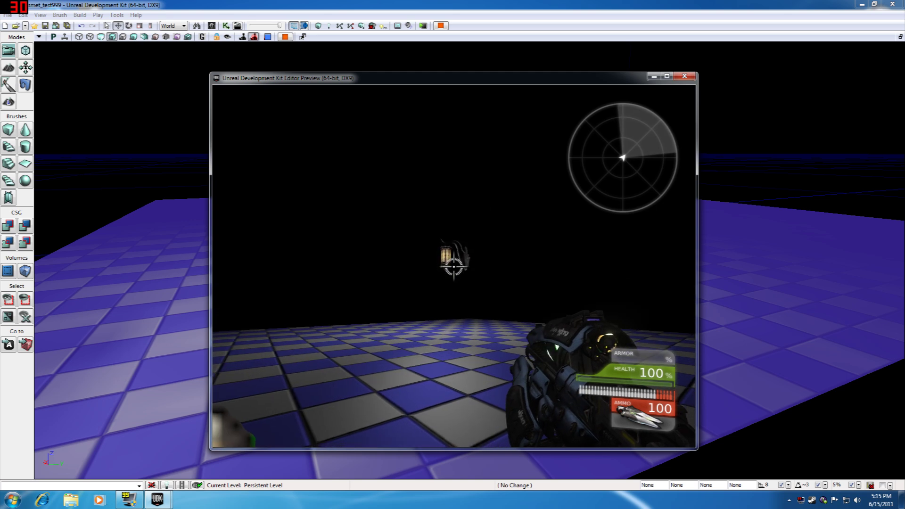
{"action": "key", "text": "w"}
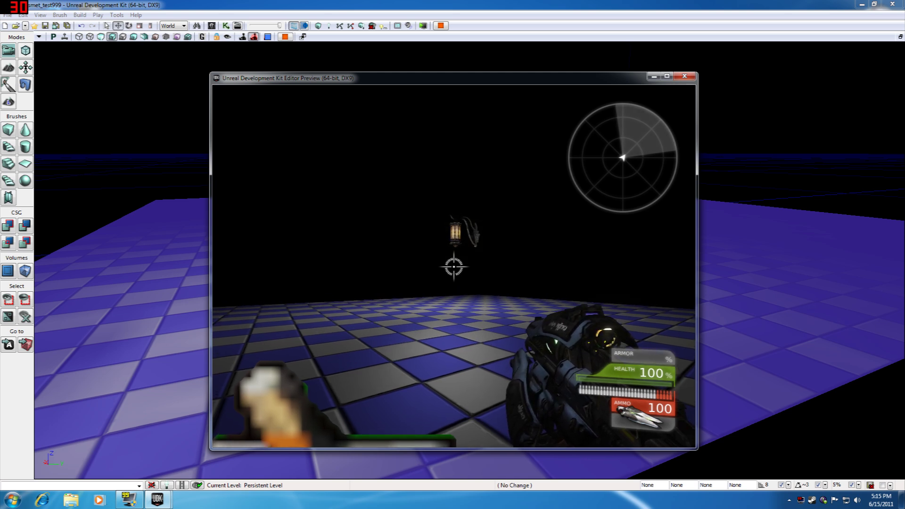
{"action": "key", "text": "Escape"}
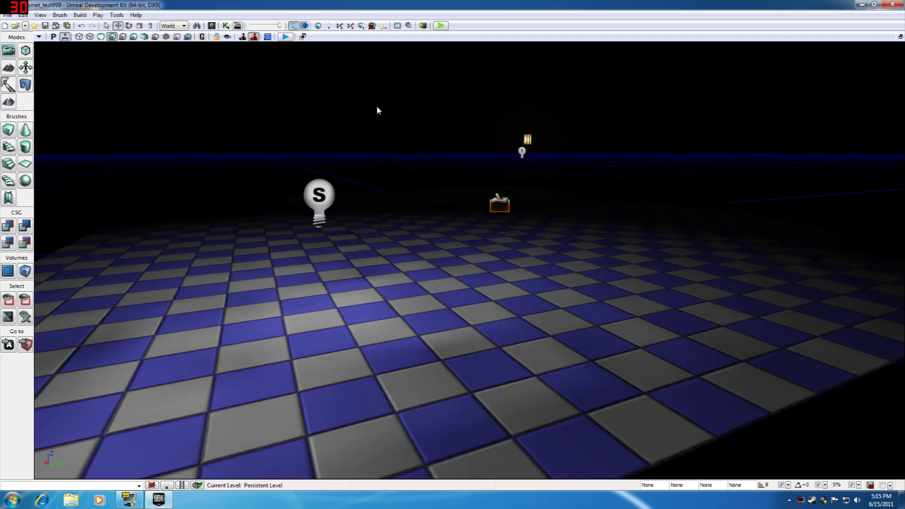
{"action": "mouse_move", "coordinate": [369, 128]}
{"action": "left_mouse_down"}
{"action": "mouse_move", "coordinate": [361, 141]}
{"action": "mouse_move", "coordinate": [356, 134]}
{"action": "mouse_move", "coordinate": [370, 133]}
{"action": "left_mouse_up"}
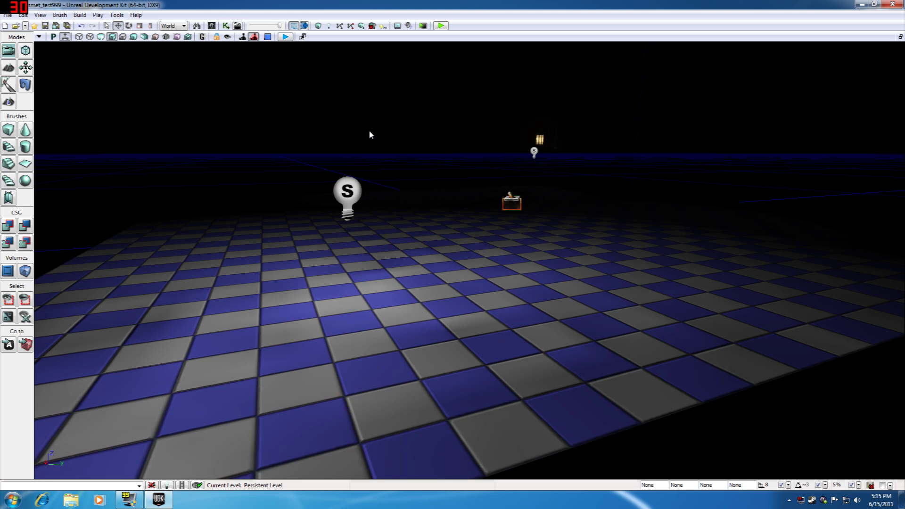
Step: Bring up the Content Browser, try the type filters, then show all packages and reset filters
{"action": "left_click", "coordinate": [212, 26]}
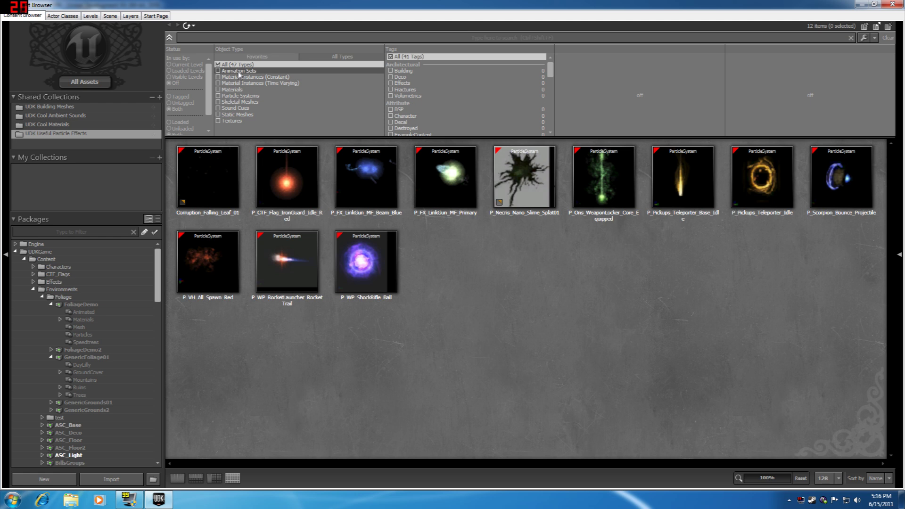
{"action": "left_click", "coordinate": [231, 89]}
{"action": "left_click", "coordinate": [234, 121]}
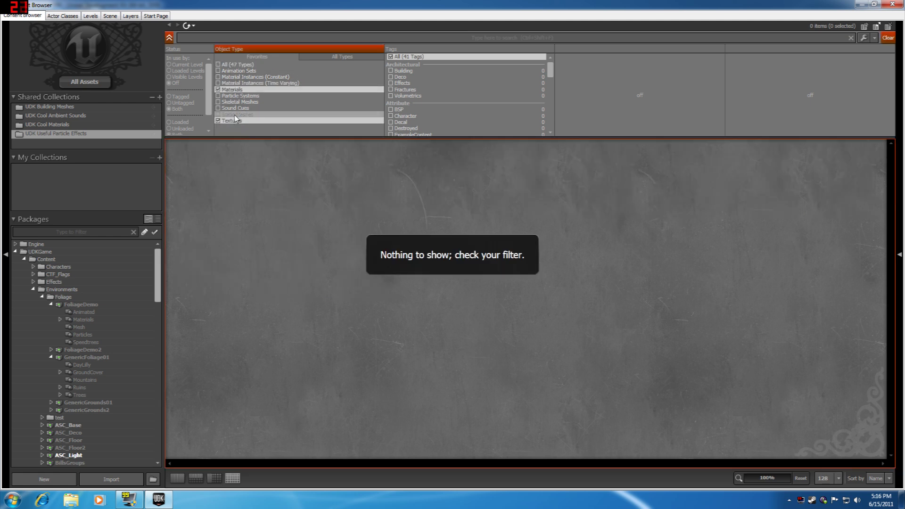
{"action": "left_click", "coordinate": [236, 115]}
{"action": "left_click", "coordinate": [81, 84]}
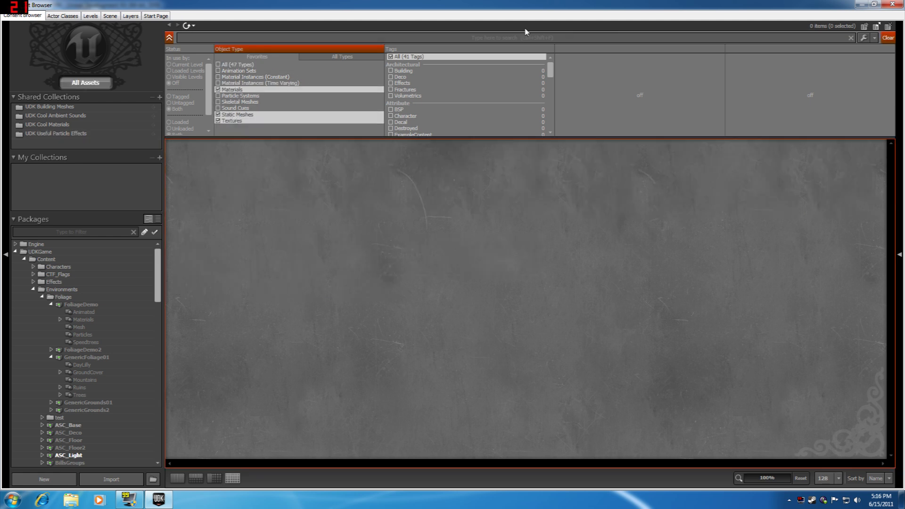
{"action": "left_click", "coordinate": [888, 39]}
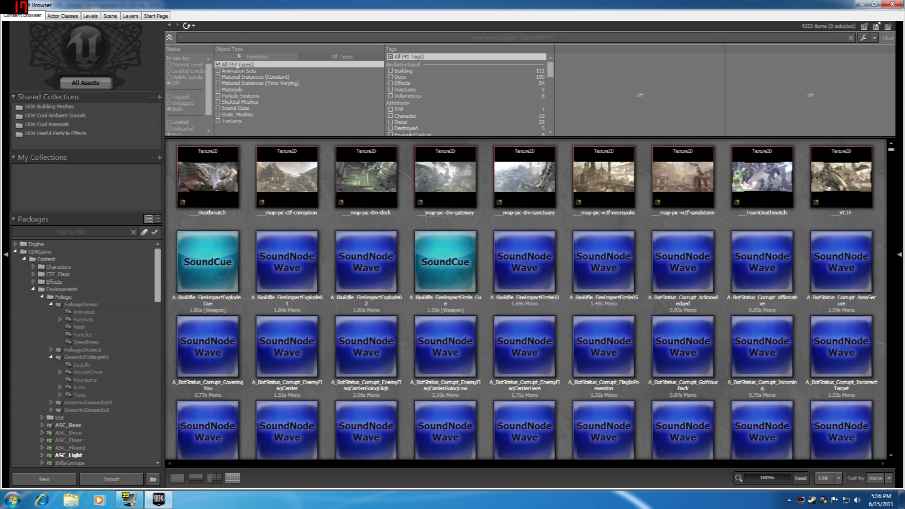
Step: Filter the assets to Sound Cues and browse the footstep sound cues
{"action": "left_click", "coordinate": [218, 108]}
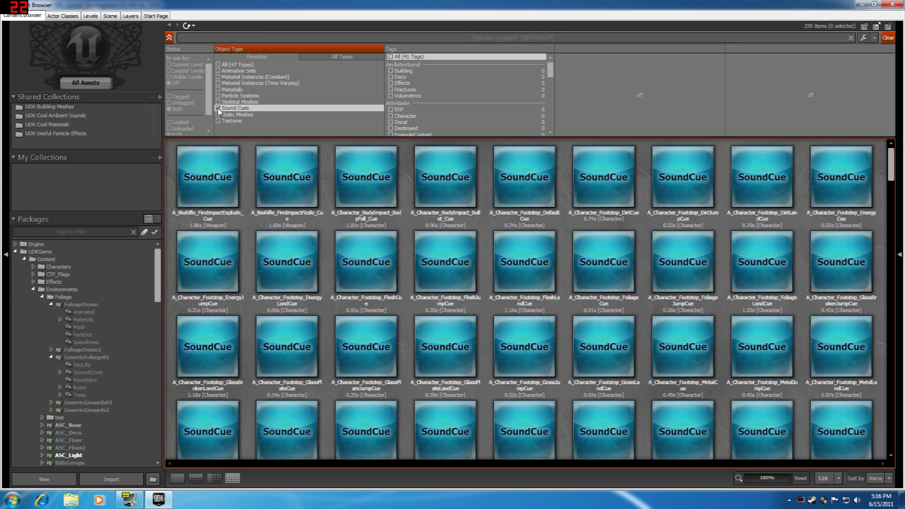
{"action": "left_click", "coordinate": [290, 356]}
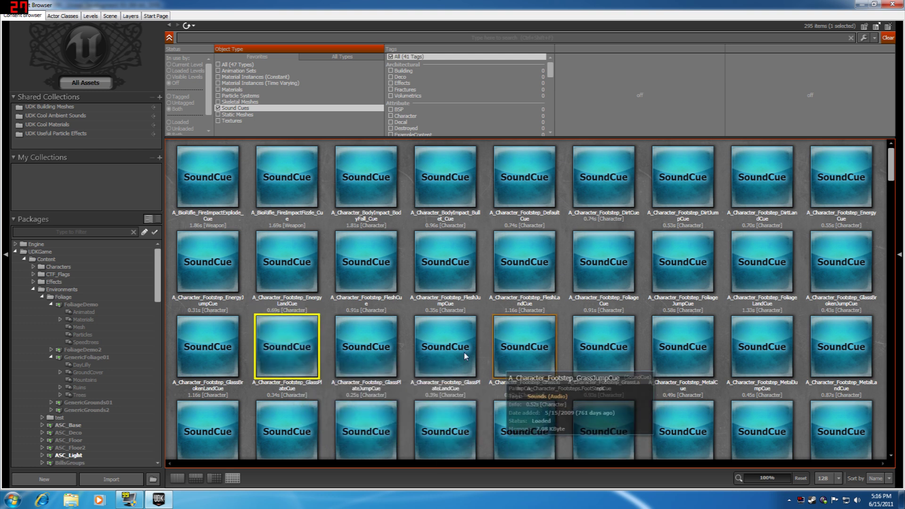
{"action": "left_click", "coordinate": [439, 348]}
{"action": "left_click", "coordinate": [535, 351]}
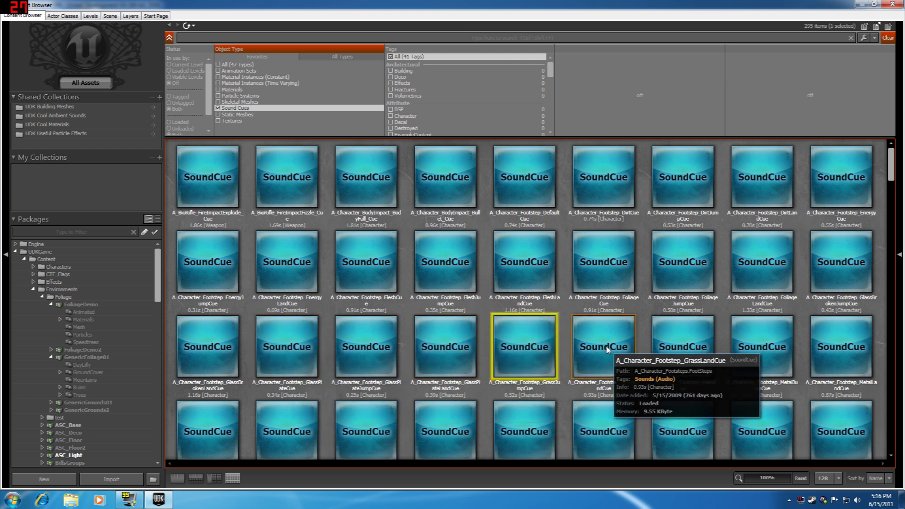
{"action": "left_click", "coordinate": [608, 349]}
{"action": "left_click", "coordinate": [688, 348]}
{"action": "left_click", "coordinate": [750, 342]}
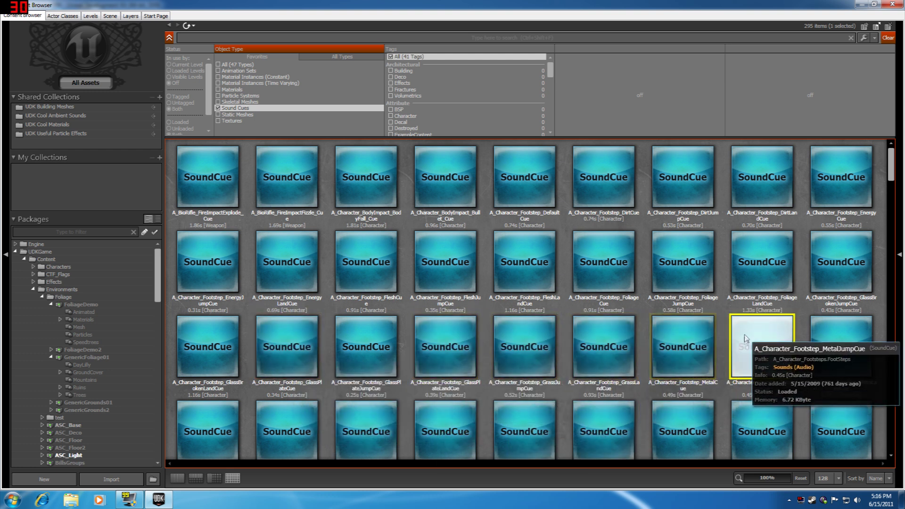
{"action": "left_click", "coordinate": [829, 339]}
Step: Browse the stone footstep cues, select A_BioRifle_FireImpactExplode_Cue, and close the Content Browser
{"action": "left_click", "coordinate": [833, 434]}
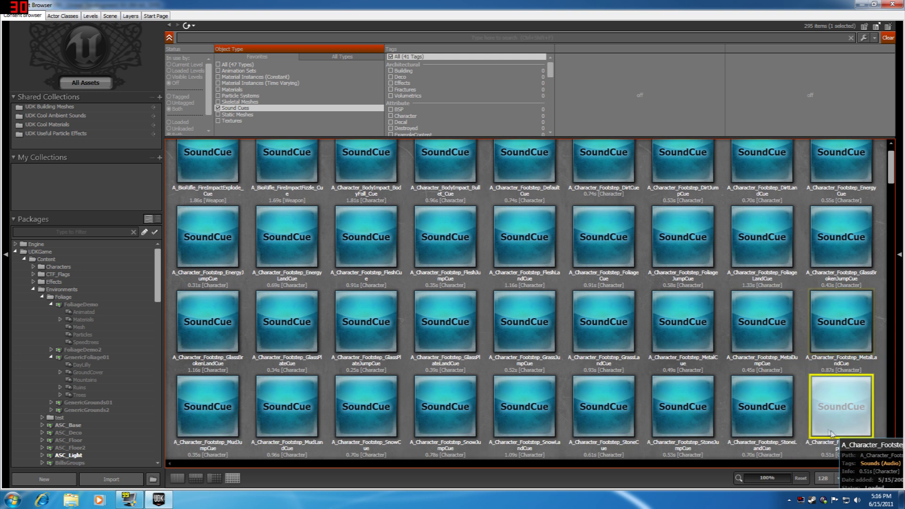
{"action": "left_click", "coordinate": [771, 414]}
{"action": "left_click", "coordinate": [688, 414]}
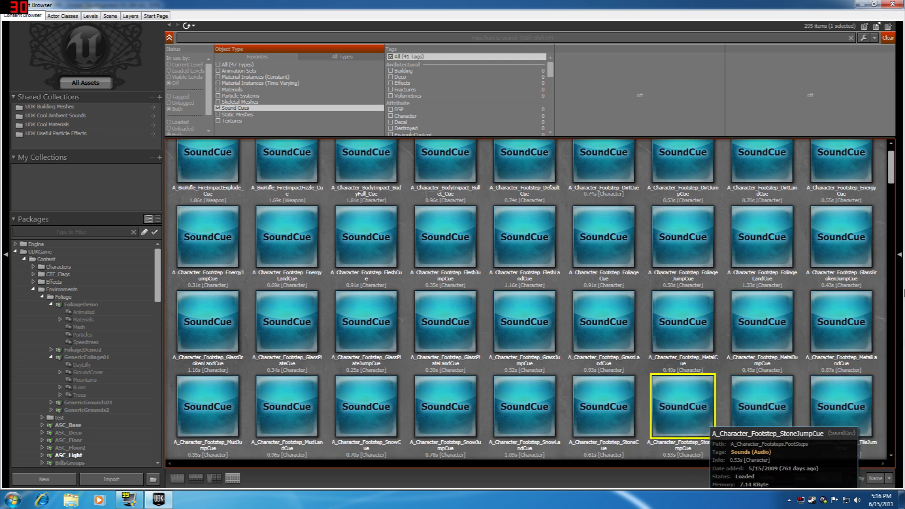
{"action": "scroll", "coordinate": [599, 283], "scroll_direction": "up", "scroll_amount": 1}
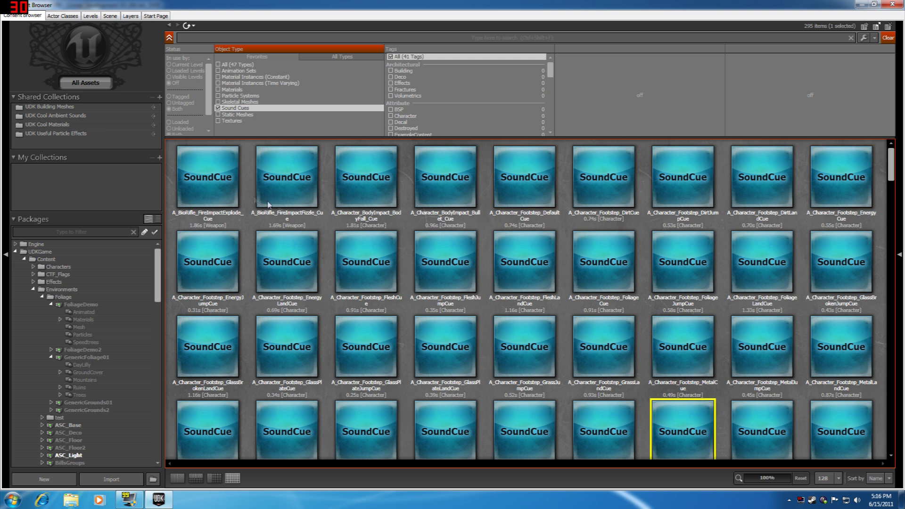
{"action": "left_click", "coordinate": [200, 176]}
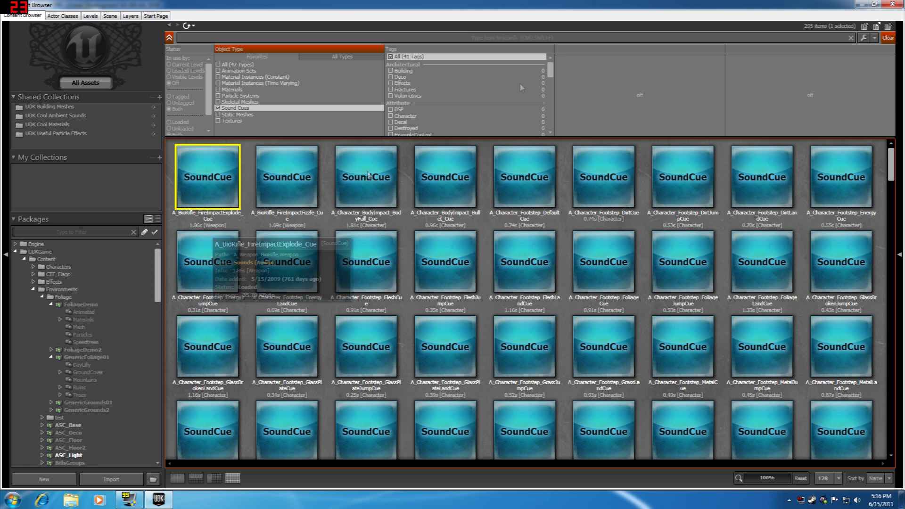
{"action": "left_click", "coordinate": [892, 4]}
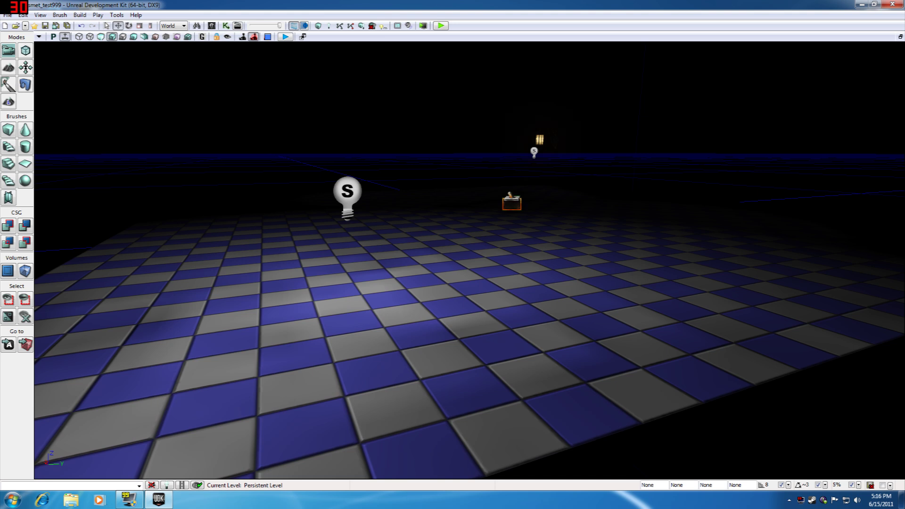
Step: Open Kismet on the main sequence and pan down to the Trigger_0 Touch, Toggle and light nodes
{"action": "left_click", "coordinate": [226, 26]}
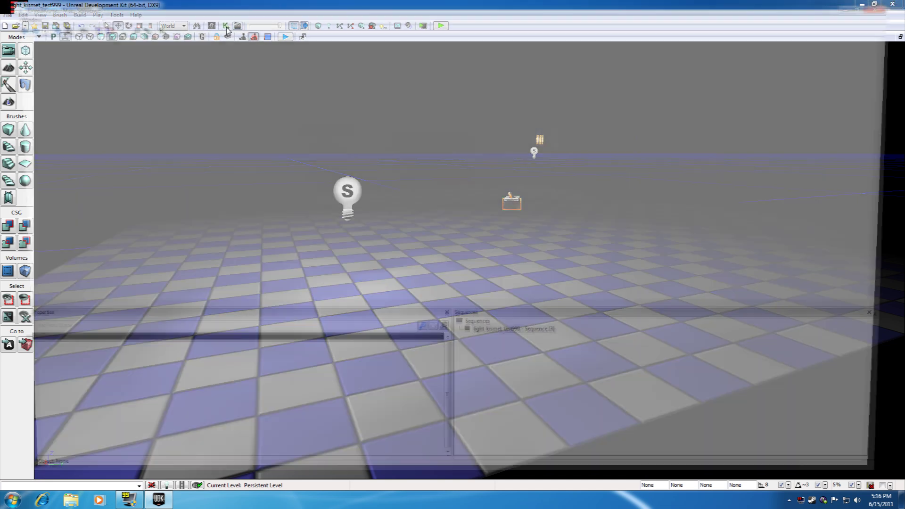
{"action": "left_click_drag", "start_coordinate": [237, 142], "coordinate": [233, 157]}
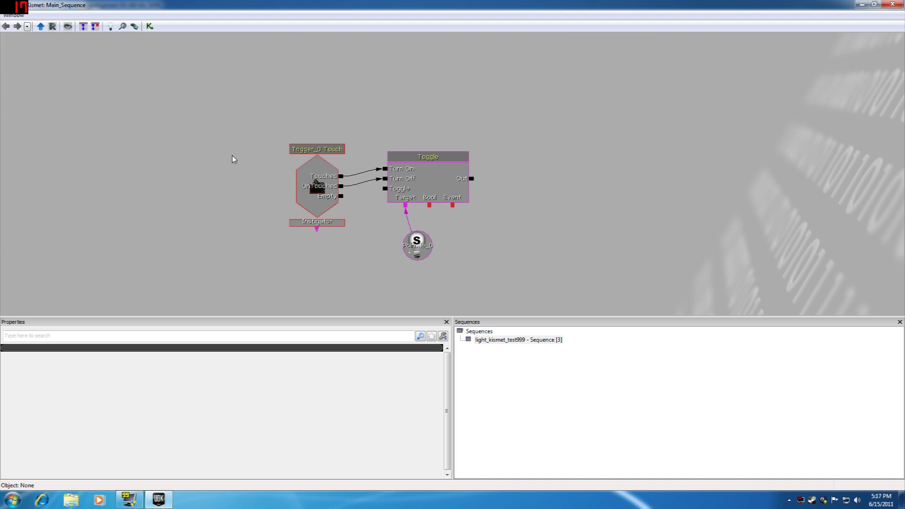
Step: Inspect the Trigger_0 Touch event and Toggle action settings in turn
{"action": "left_click", "coordinate": [317, 185]}
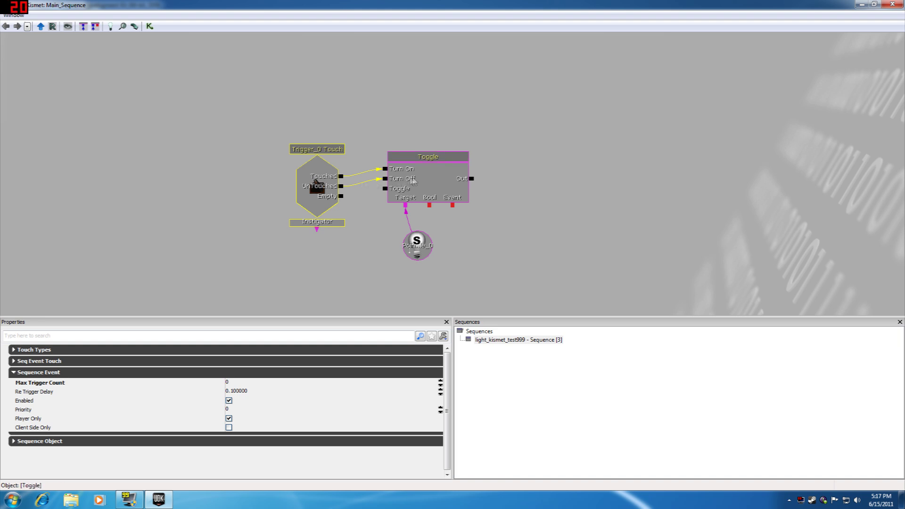
{"action": "left_click", "coordinate": [429, 178]}
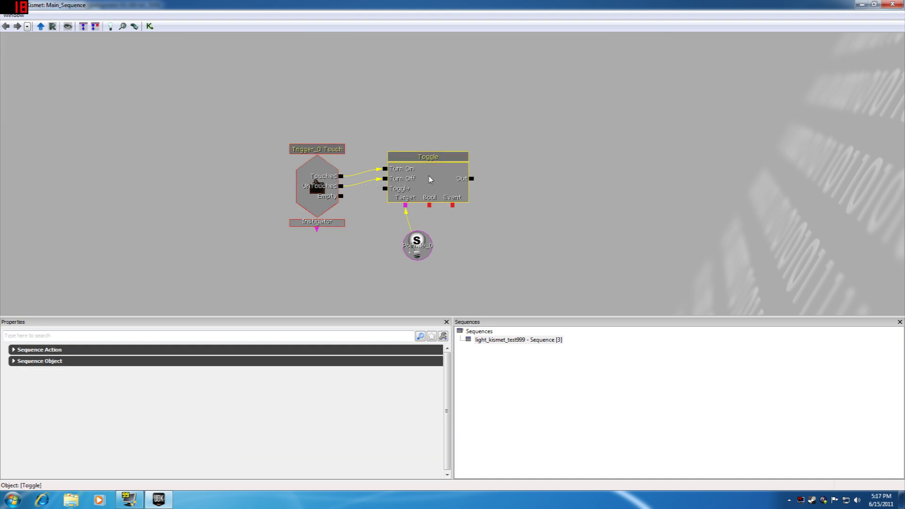
{"action": "left_click", "coordinate": [317, 178]}
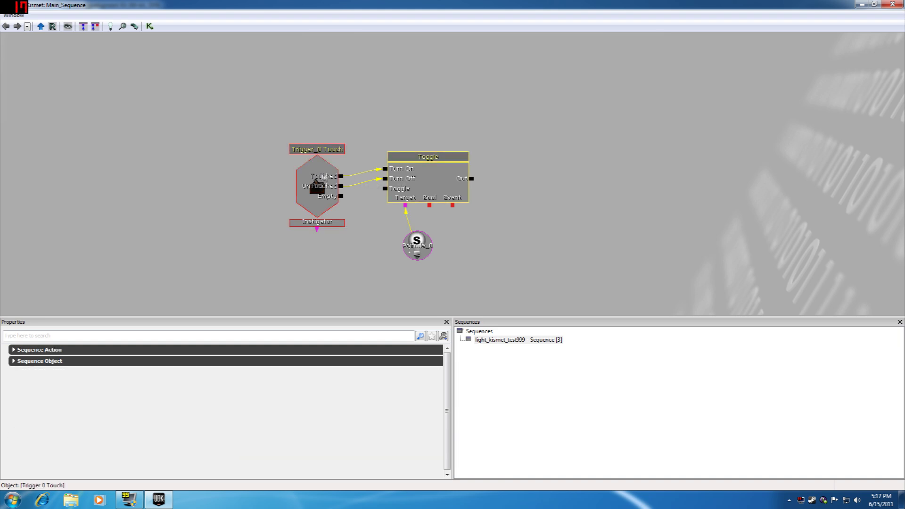
{"action": "left_click", "coordinate": [423, 174]}
{"action": "left_click", "coordinate": [285, 115]}
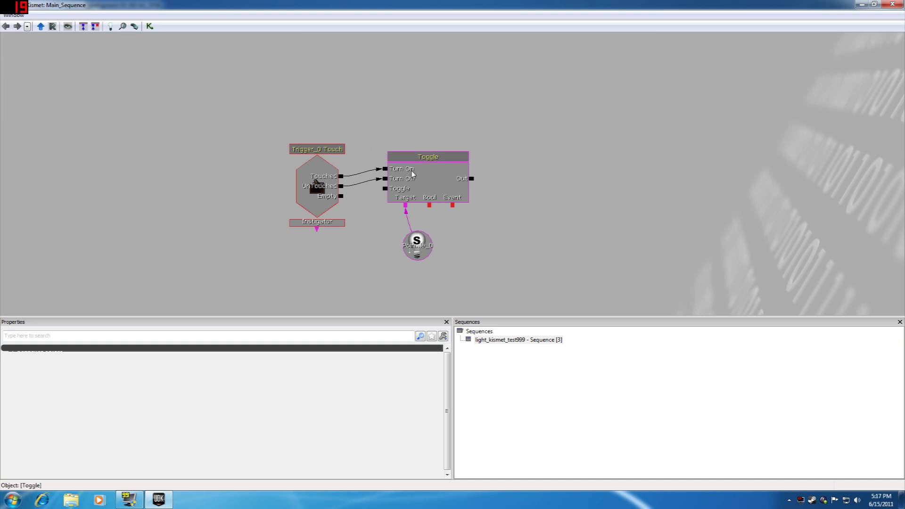
{"action": "left_click", "coordinate": [316, 184]}
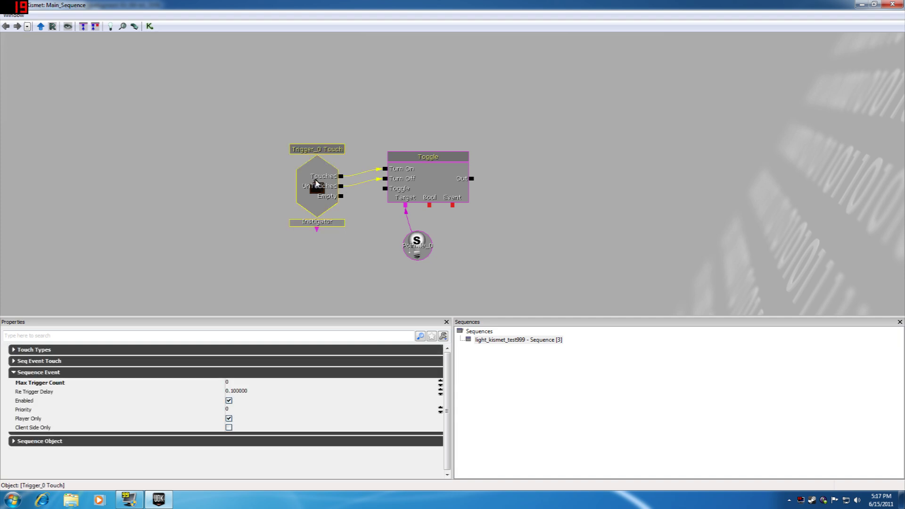
{"action": "left_click", "coordinate": [429, 180]}
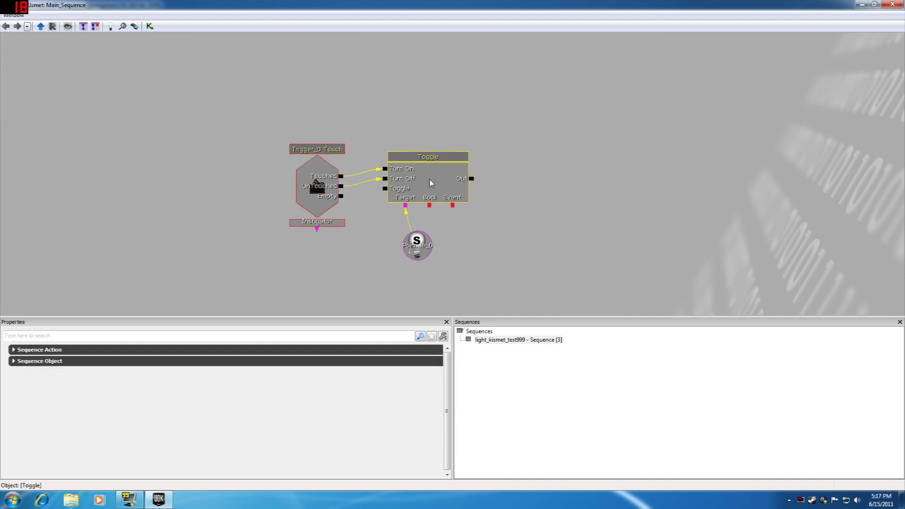
{"action": "left_click", "coordinate": [416, 80]}
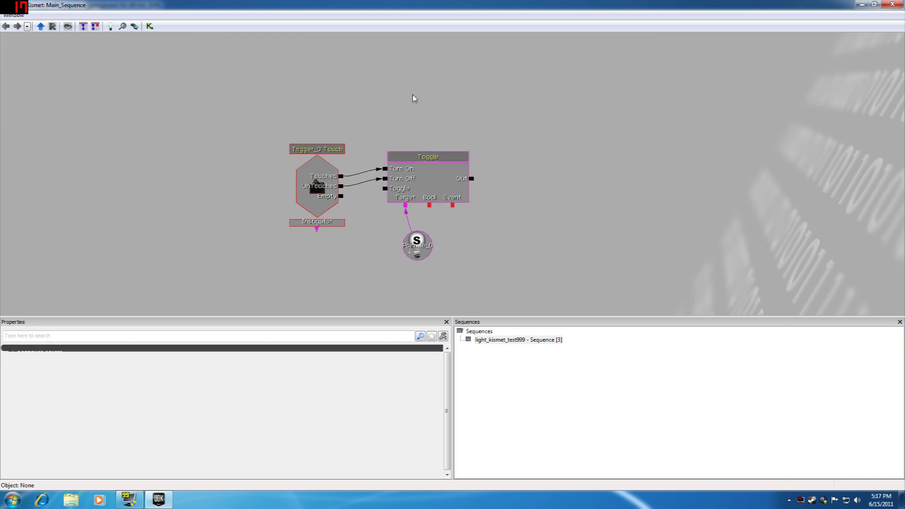
Step: Collapse the trigger's Sequence Event properties and shift the node graph lower
{"action": "left_click", "coordinate": [428, 178]}
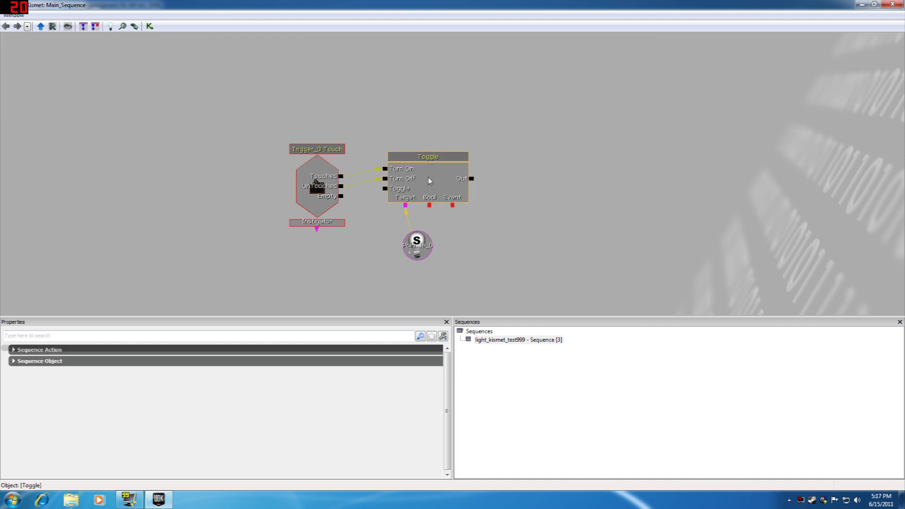
{"action": "left_click", "coordinate": [428, 96]}
{"action": "left_click", "coordinate": [325, 195]}
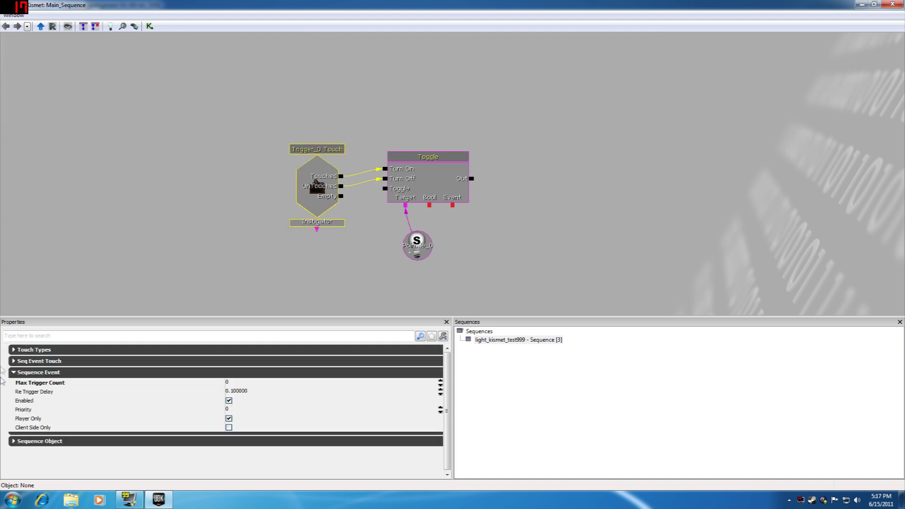
{"action": "left_click", "coordinate": [17, 373]}
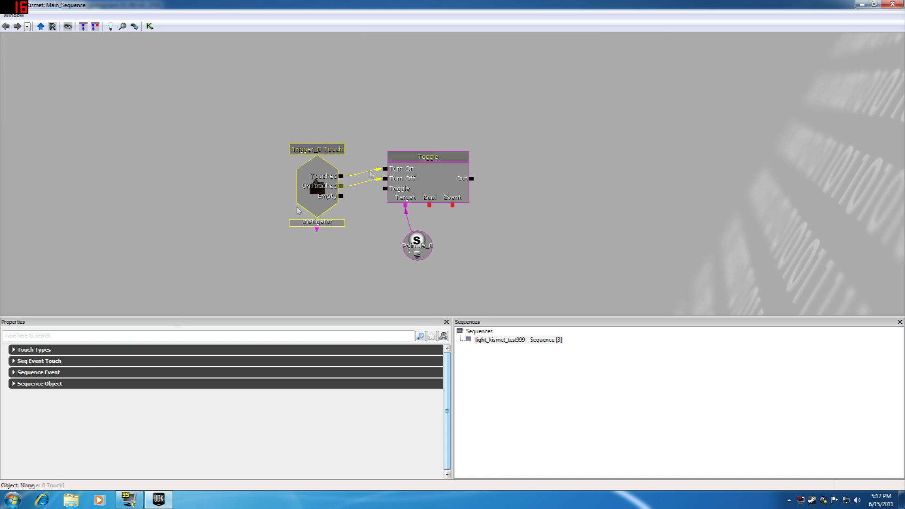
{"action": "left_click_drag", "start_coordinate": [366, 114], "coordinate": [350, 135]}
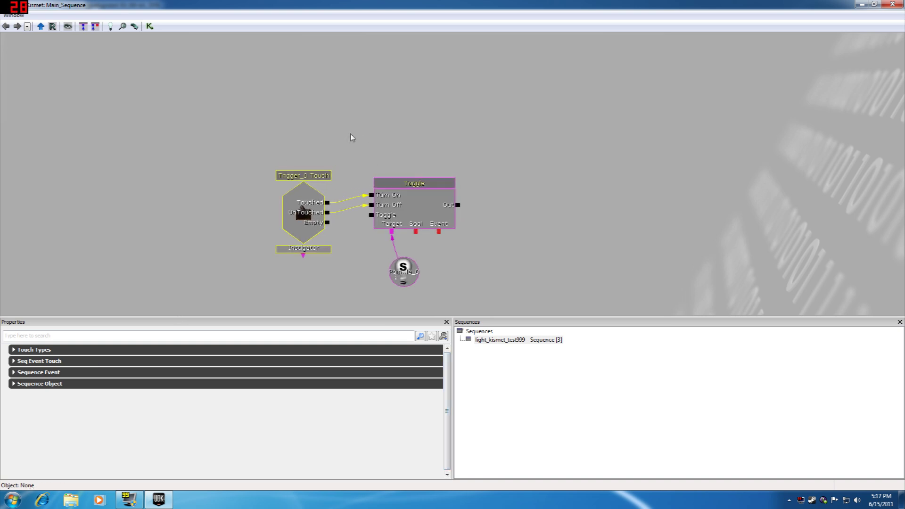
Step: Add a Play Sound action from New Action > Sound and place it above the Toggle node
{"action": "right_click", "coordinate": [368, 70]}
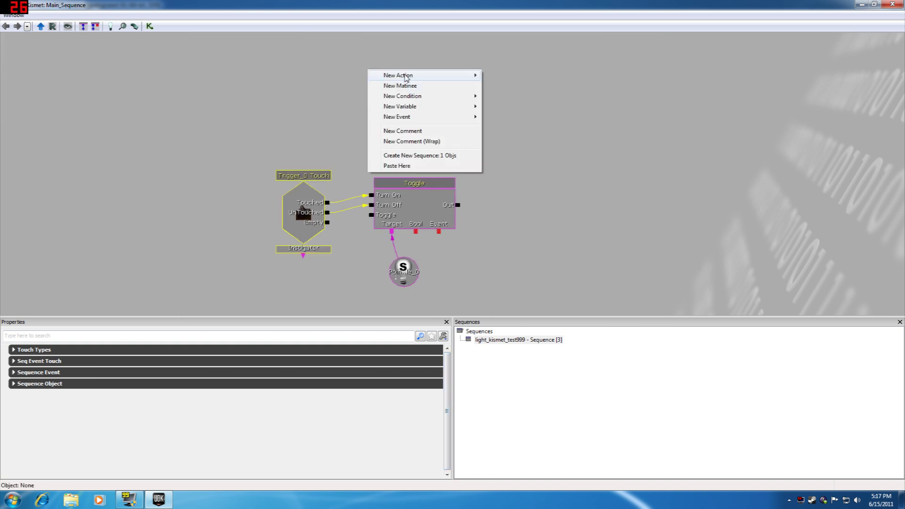
{"action": "mouse_move", "coordinate": [413, 77]}
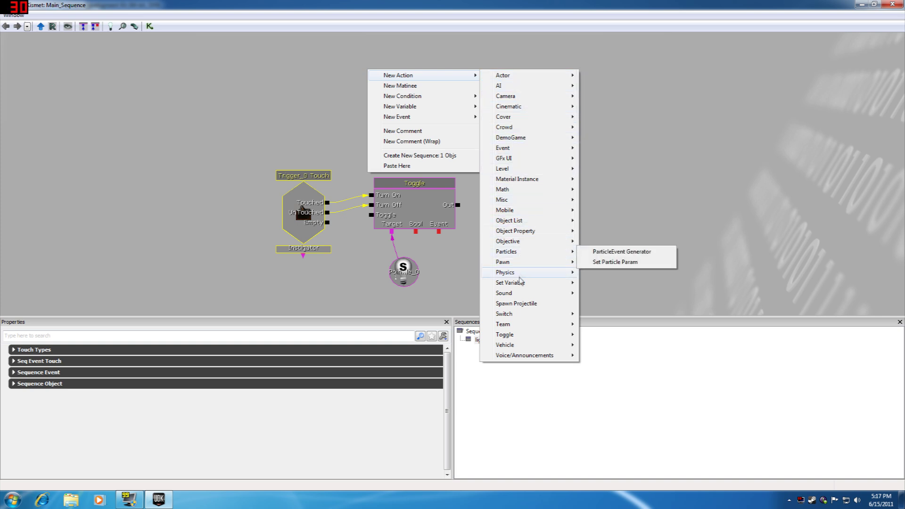
{"action": "mouse_move", "coordinate": [523, 296]}
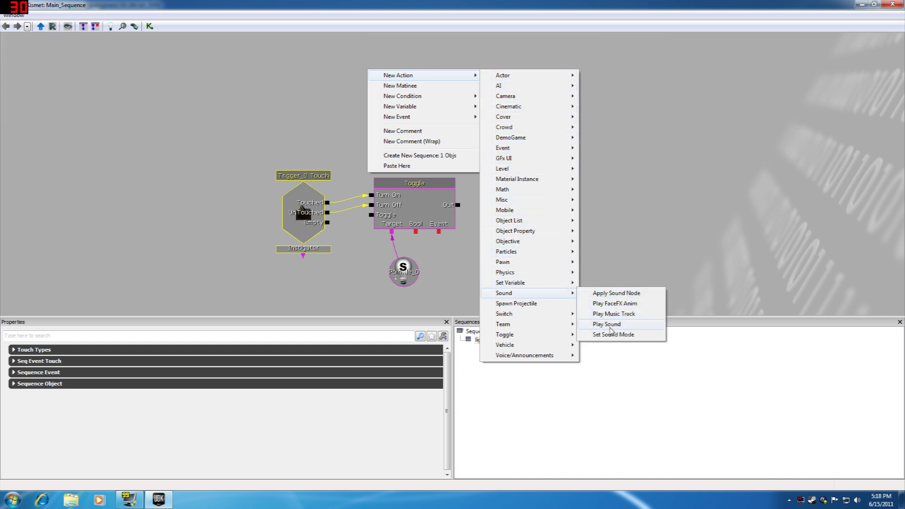
{"action": "left_click", "coordinate": [607, 324]}
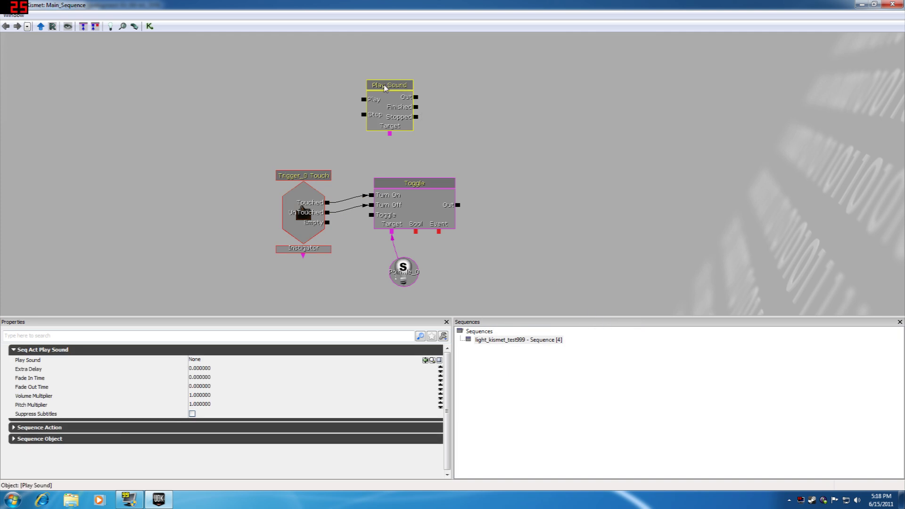
{"action": "left_click_drag", "start_coordinate": [384, 89], "coordinate": [396, 100]}
{"action": "left_click", "coordinate": [345, 70]}
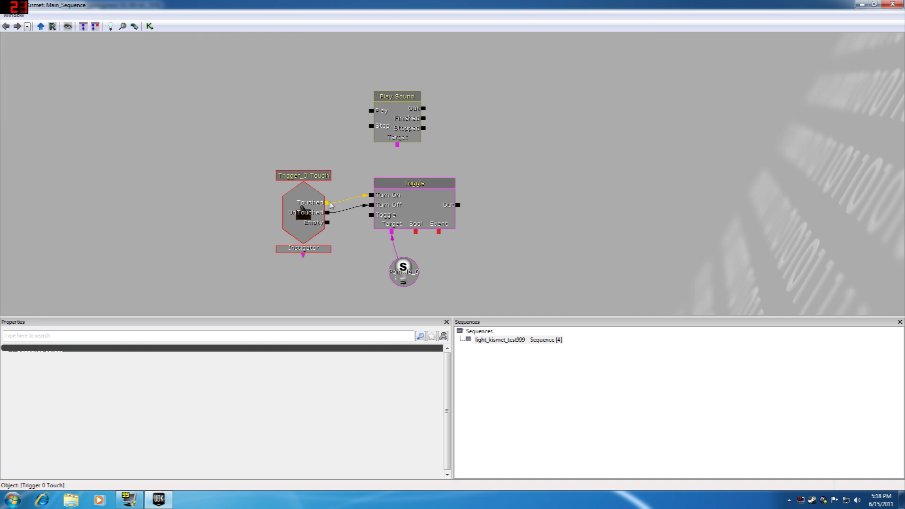
Step: Link Trigger_0 Touch's Touched output to Play Sound's Play input and select the Play Sound node
{"action": "left_click_drag", "start_coordinate": [327, 203], "coordinate": [371, 110]}
{"action": "left_click", "coordinate": [389, 99]}
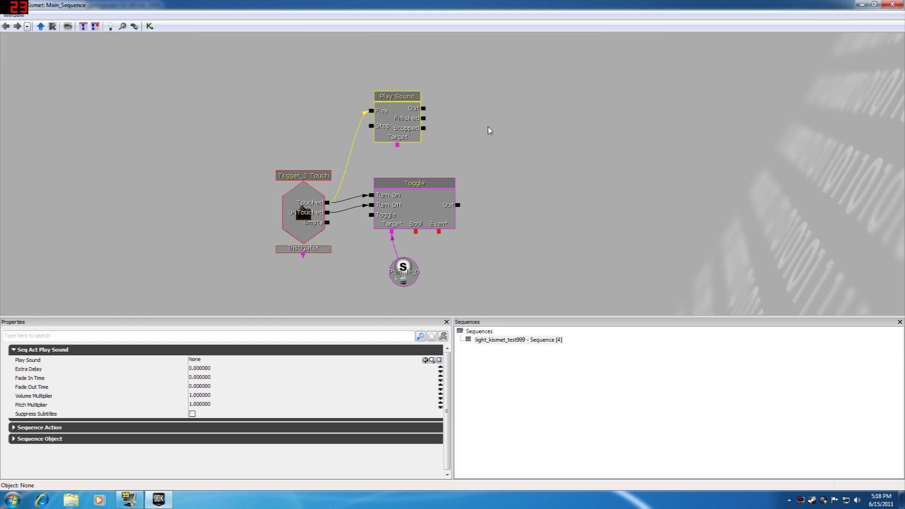
{"action": "left_click", "coordinate": [488, 131]}
{"action": "left_click", "coordinate": [389, 110]}
Step: Assign A_BioRifle_FireImpactExplode_Cue to the Play Sound property with Use Selected Object
{"action": "left_click", "coordinate": [14, 350]}
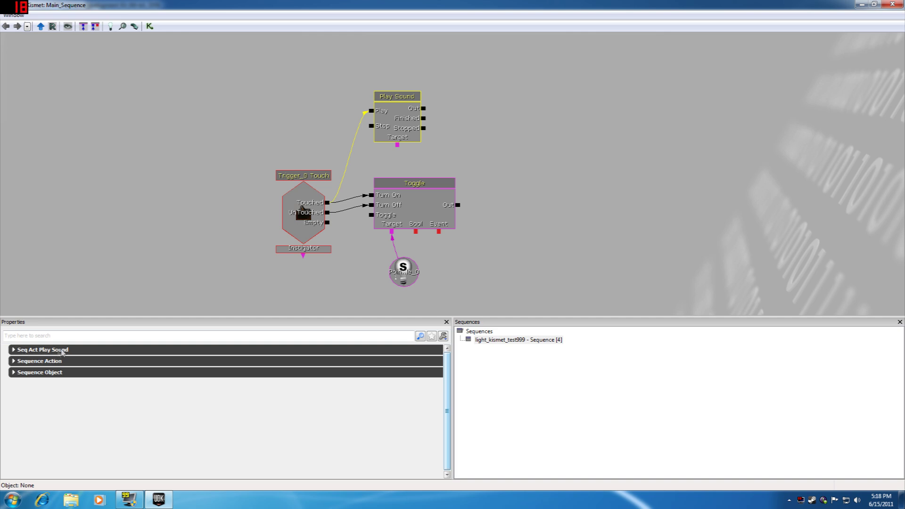
{"action": "left_click", "coordinate": [14, 350]}
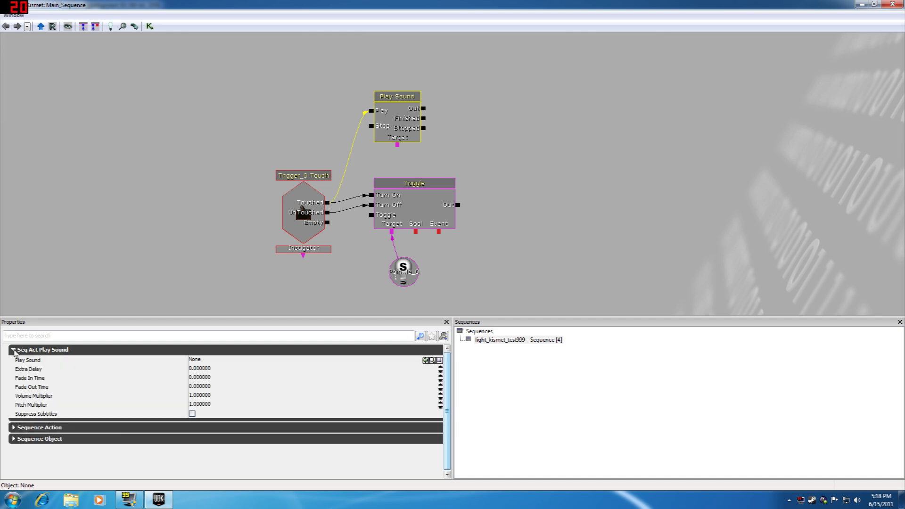
{"action": "left_click", "coordinate": [425, 360]}
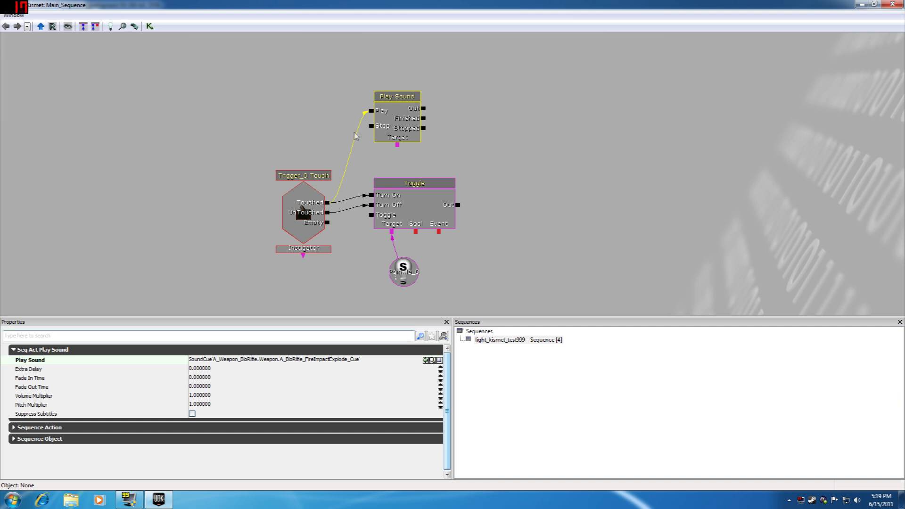
Step: Close Kismet and Play from Here on a spot on the checkered floor
{"action": "left_click", "coordinate": [299, 112]}
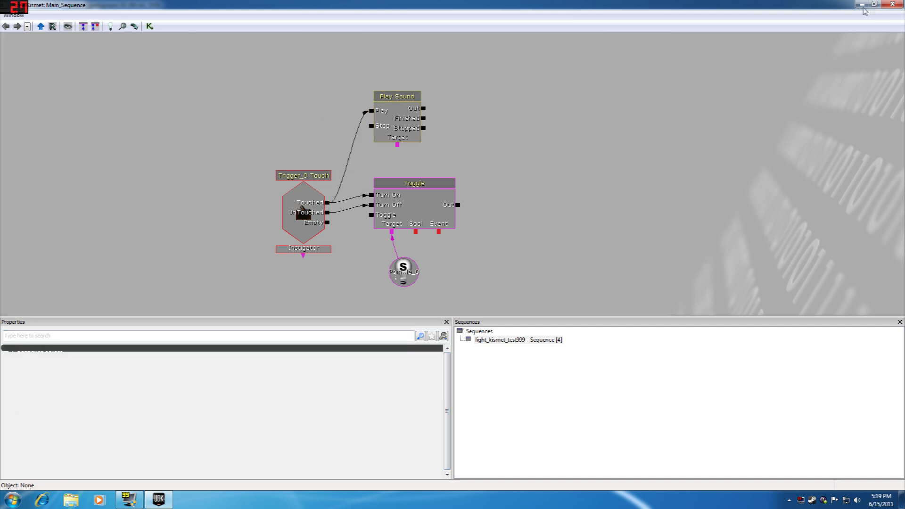
{"action": "left_click", "coordinate": [894, 6]}
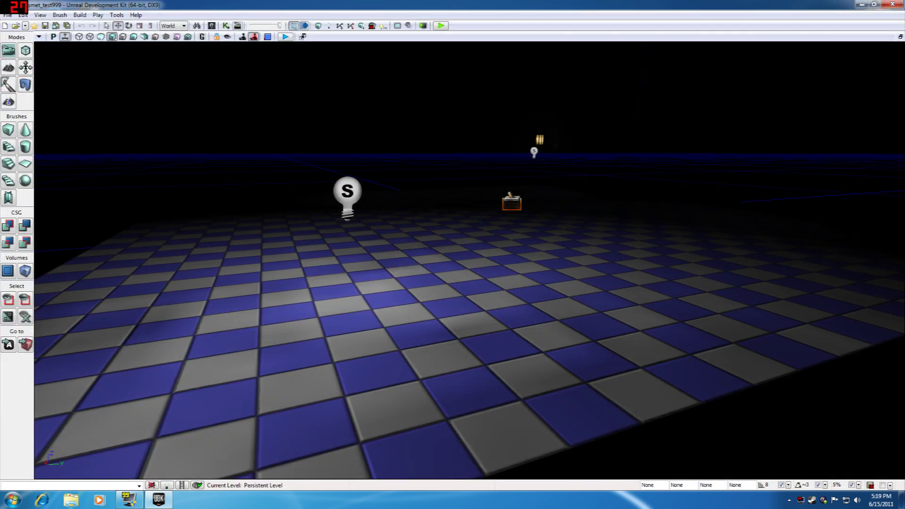
{"action": "right_click", "coordinate": [404, 359]}
{"action": "left_click", "coordinate": [425, 336]}
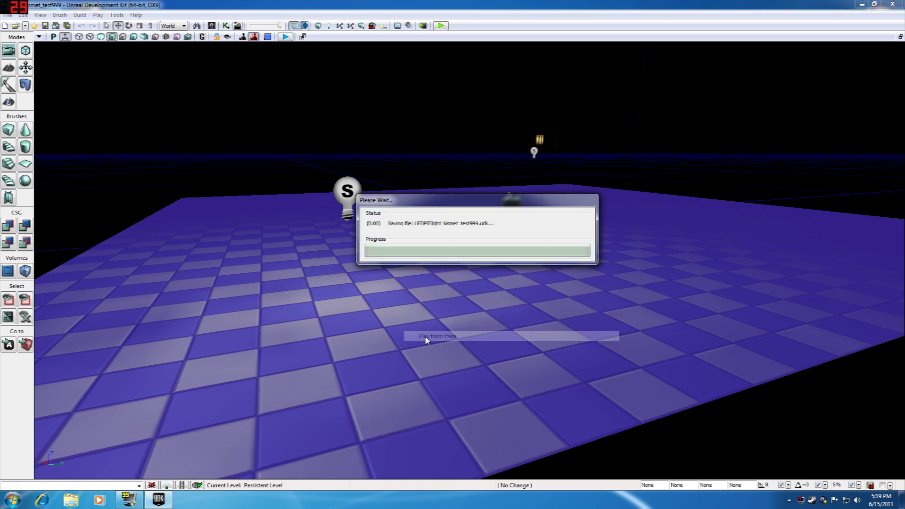
Step: Walk onto the crate trigger several times, head toward the lantern, then exit with Escape
{"action": "key", "text": "w"}
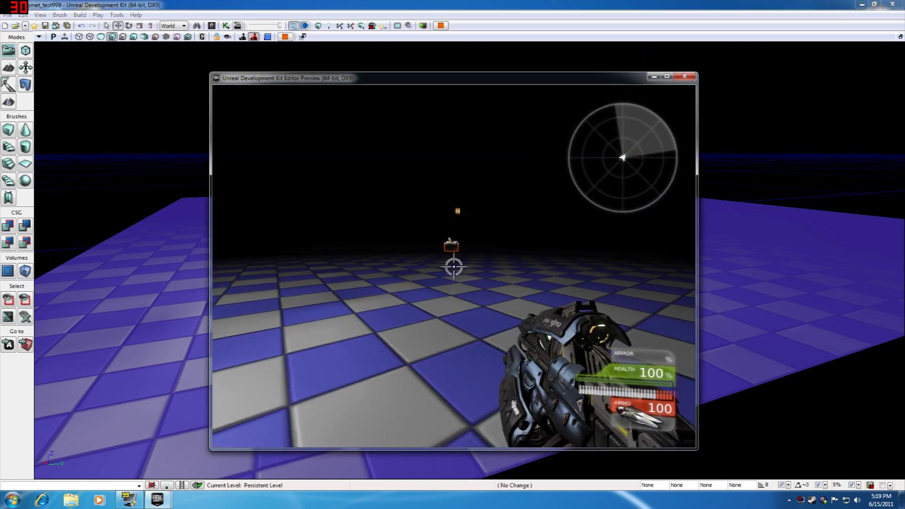
{"action": "key", "text": "w"}
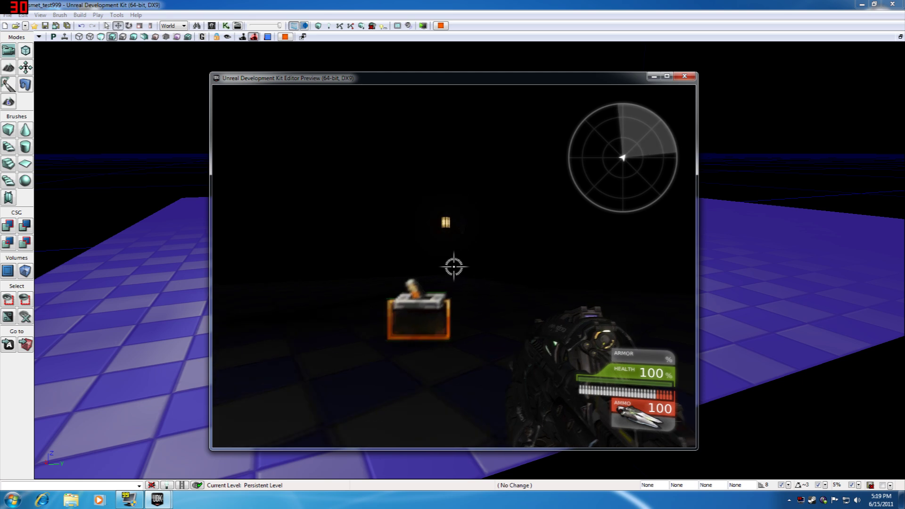
{"action": "key", "text": "w"}
{"action": "key", "text": "w"}
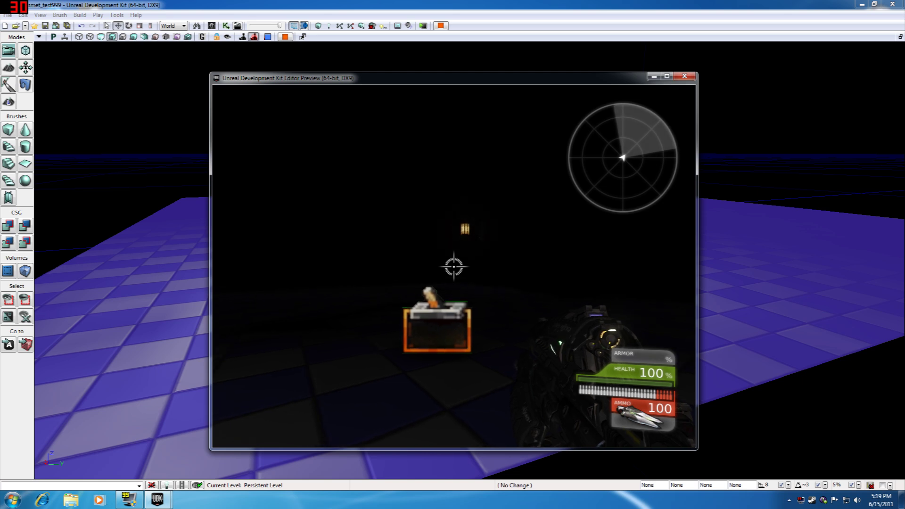
{"action": "key", "text": "w"}
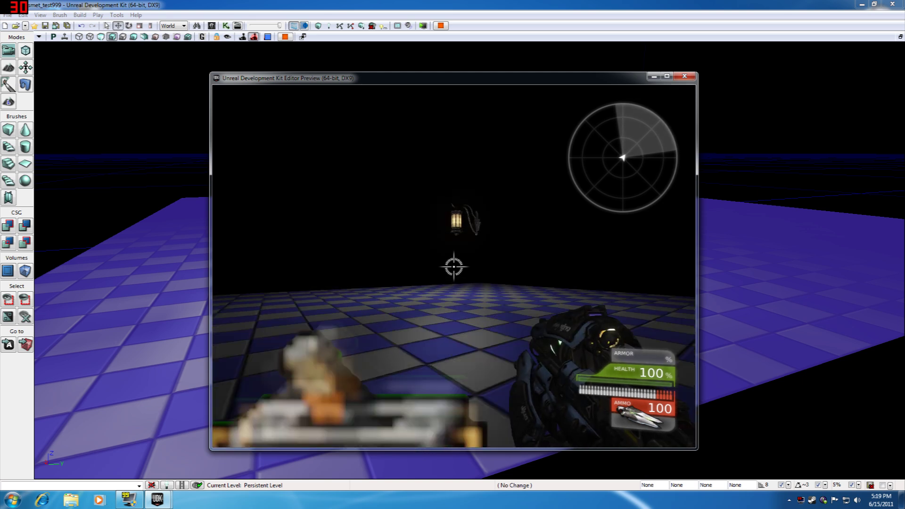
{"action": "key", "text": "s"}
{"action": "key", "text": "w"}
{"action": "key", "text": "s"}
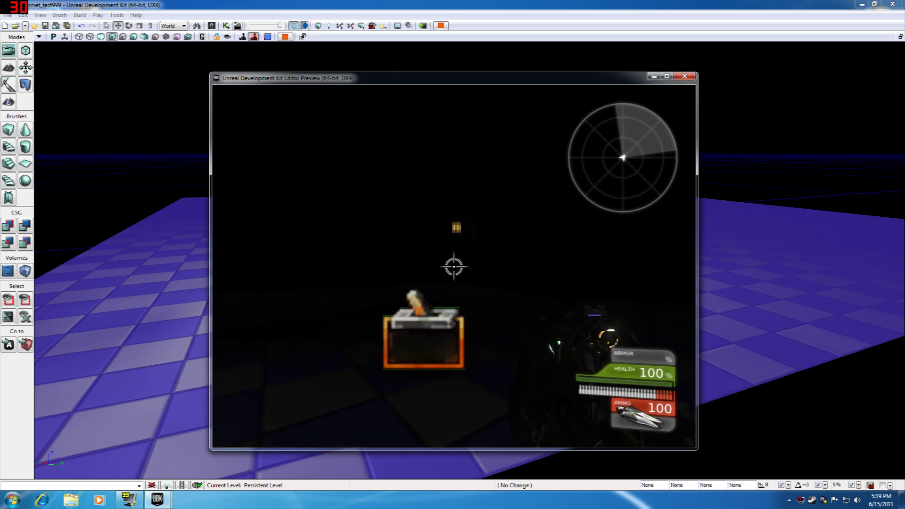
{"action": "key", "text": "w"}
{"action": "key", "text": "s"}
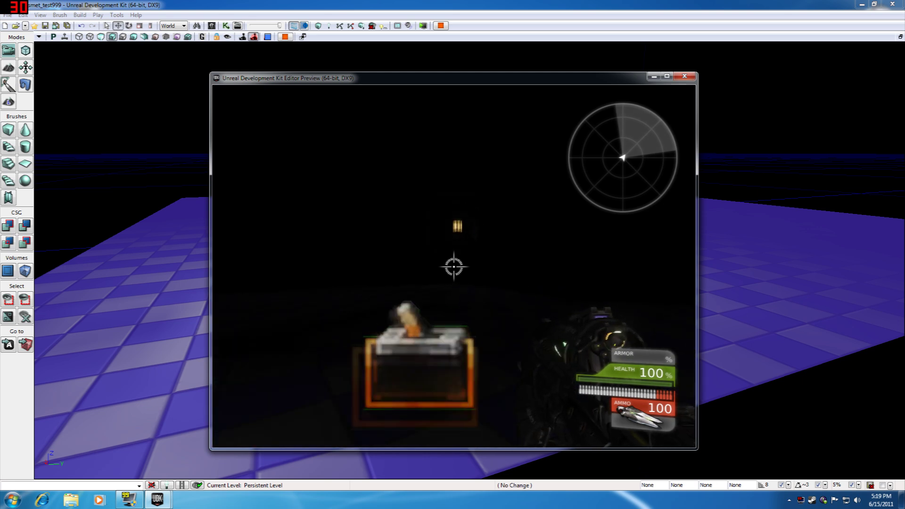
{"action": "key", "text": "w"}
{"action": "key", "text": "Escape"}
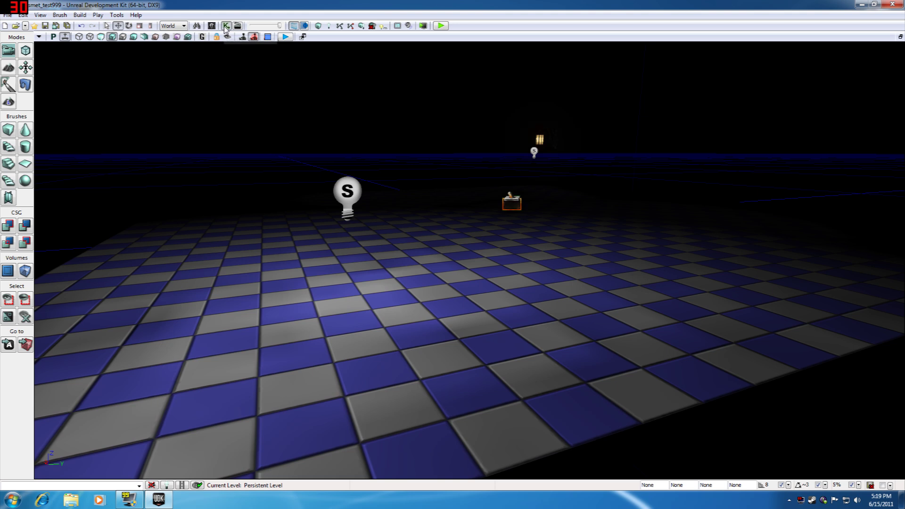
Step: Reopen Kismet and inspect the Trigger_0 Touch, Toggle and Play Sound nodes' links
{"action": "left_click", "coordinate": [225, 26]}
{"action": "left_click", "coordinate": [300, 219]}
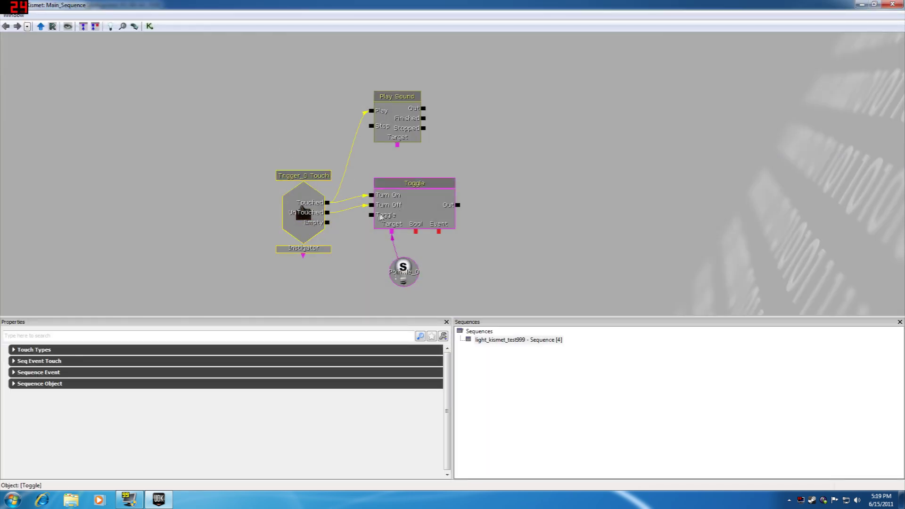
{"action": "left_click", "coordinate": [415, 204]}
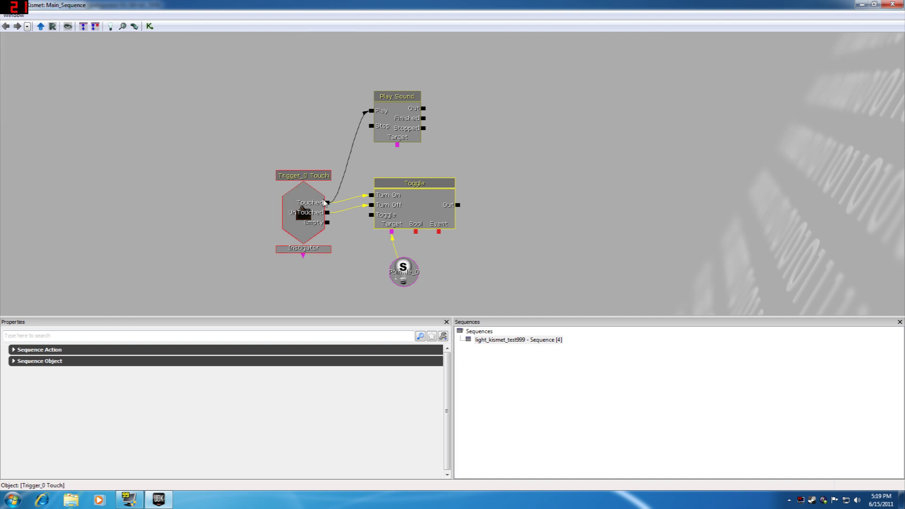
{"action": "left_click", "coordinate": [400, 117]}
{"action": "left_click", "coordinate": [413, 197]}
{"action": "left_click", "coordinate": [294, 206]}
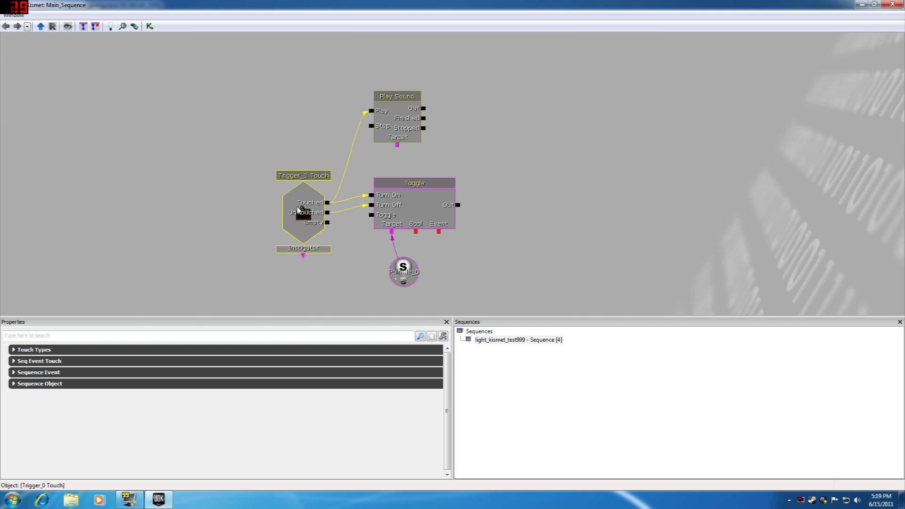
{"action": "left_click", "coordinate": [396, 113]}
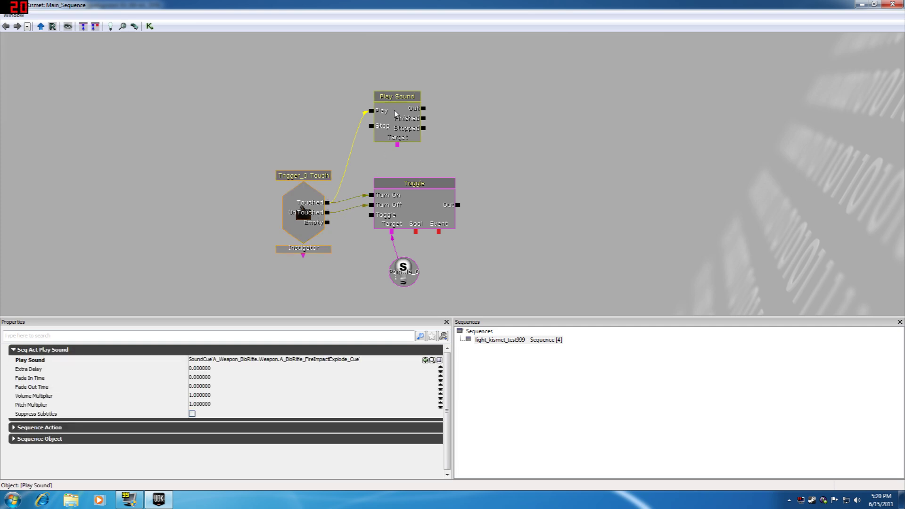
{"action": "left_click", "coordinate": [419, 212]}
Step: Recheck the Play Sound settings and each node once more, ending with nothing selected
{"action": "left_click", "coordinate": [503, 154]}
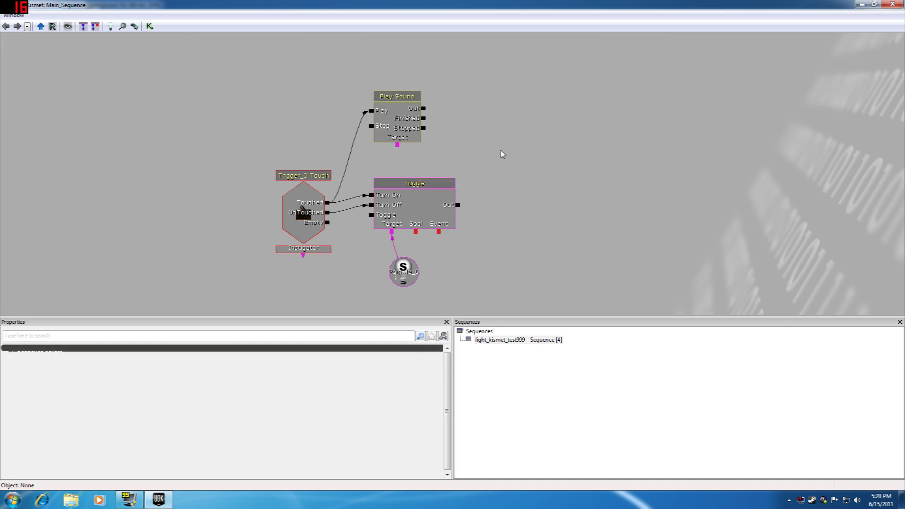
{"action": "left_click", "coordinate": [398, 121]}
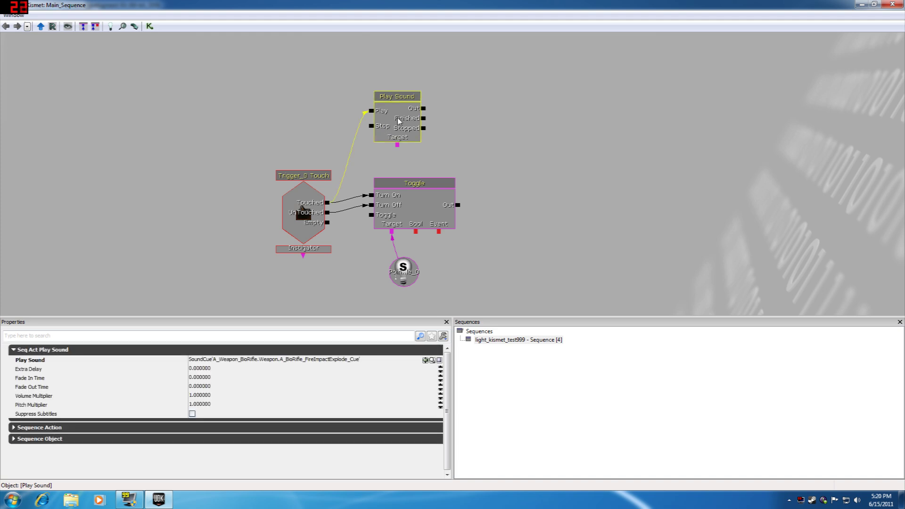
{"action": "left_click", "coordinate": [301, 126]}
{"action": "left_click", "coordinate": [307, 203]}
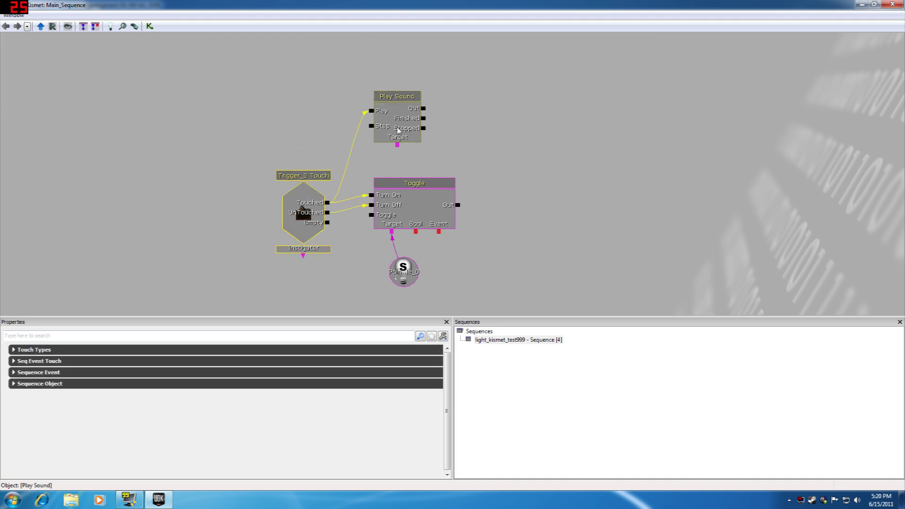
{"action": "left_click", "coordinate": [398, 130]}
{"action": "left_click", "coordinate": [421, 208]}
{"action": "left_click", "coordinate": [478, 148]}
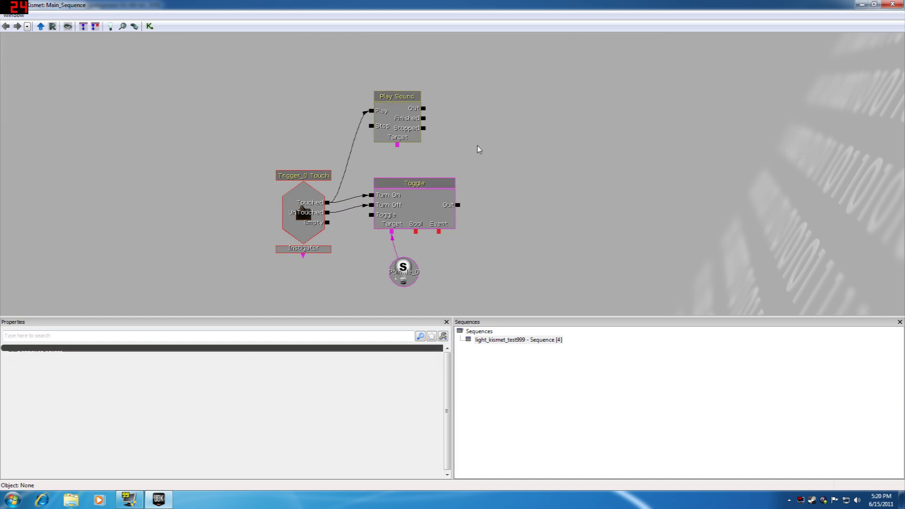